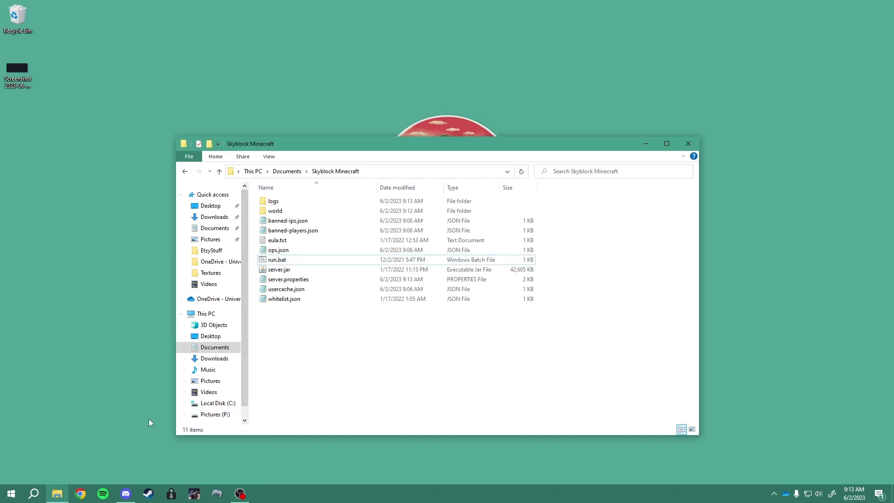
- Launch Command Prompt from the Start menu search
click(11, 494)
text(cmd)
key(Return)
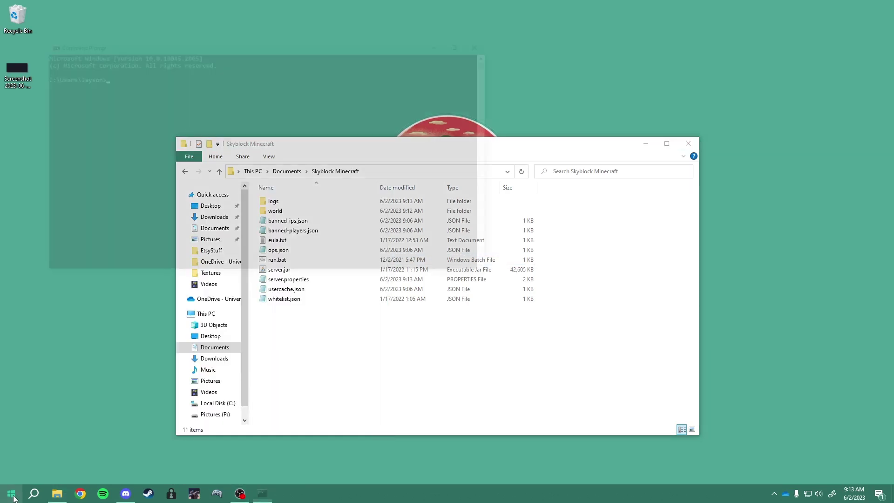
- Run run.bat in the Skyblock Minecraft folder to start the server, moving its console aside
click(316, 347)
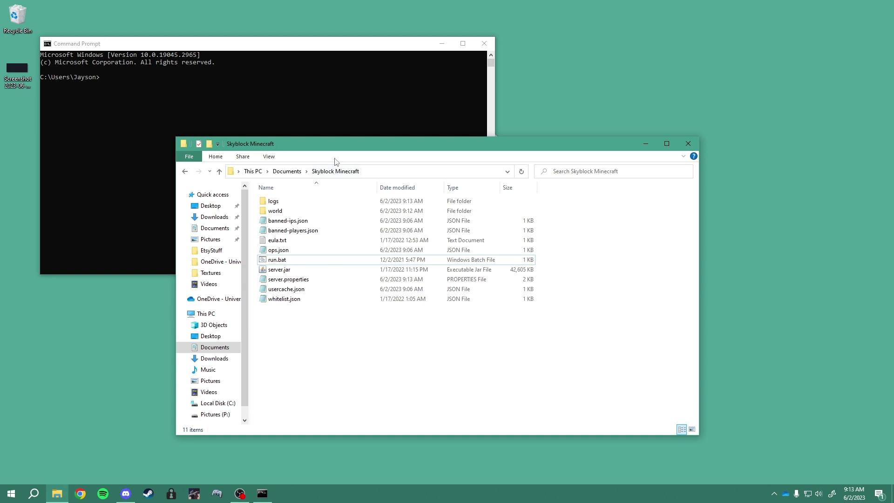
drag(331, 145, 347, 138)
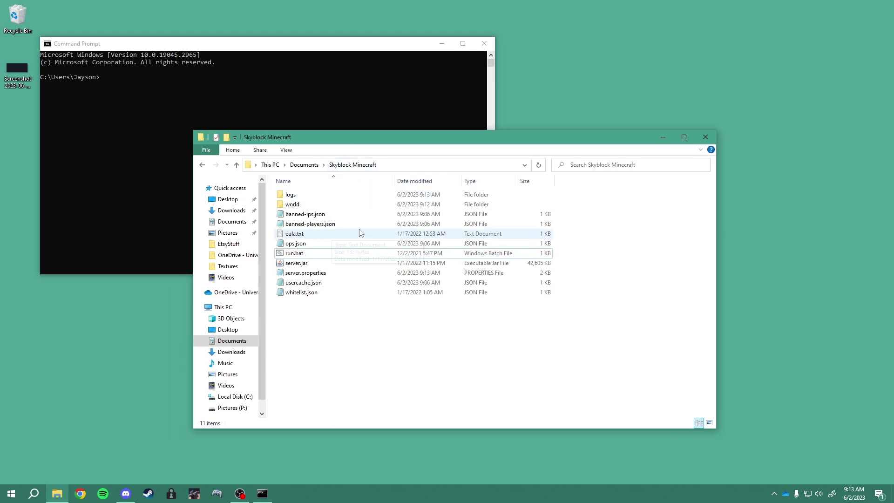
double_click(309, 254)
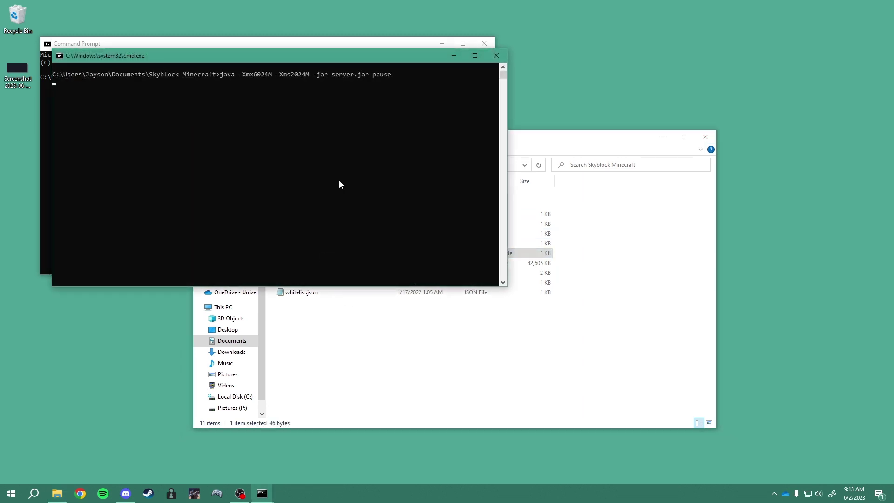
drag(326, 58, 517, 169)
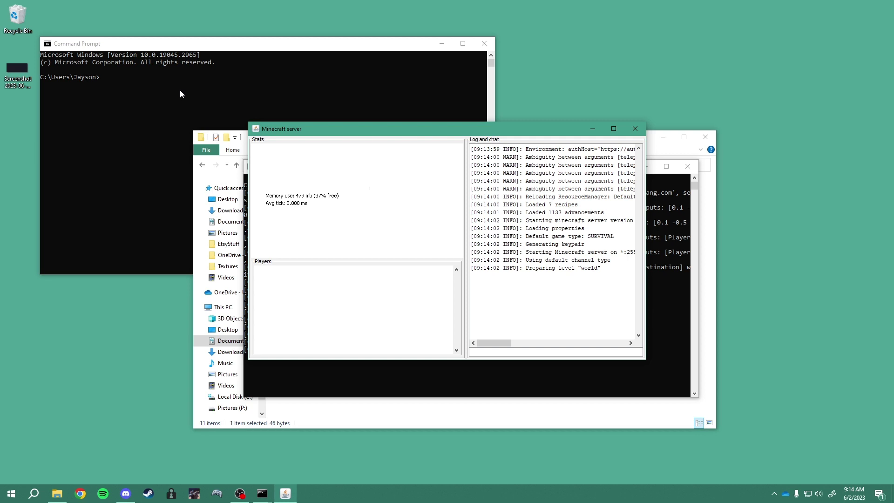
- Minimize the server and folder windows, leaving Command Prompt in focus
click(592, 128)
click(645, 166)
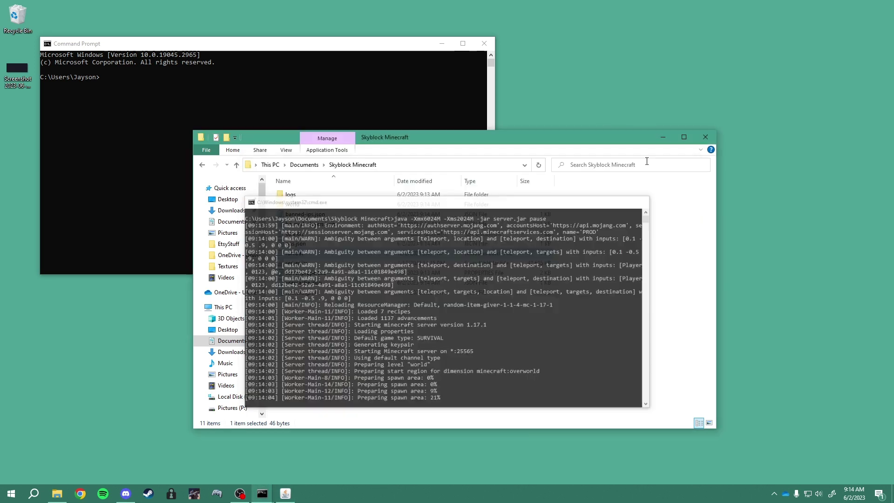
click(664, 136)
click(287, 123)
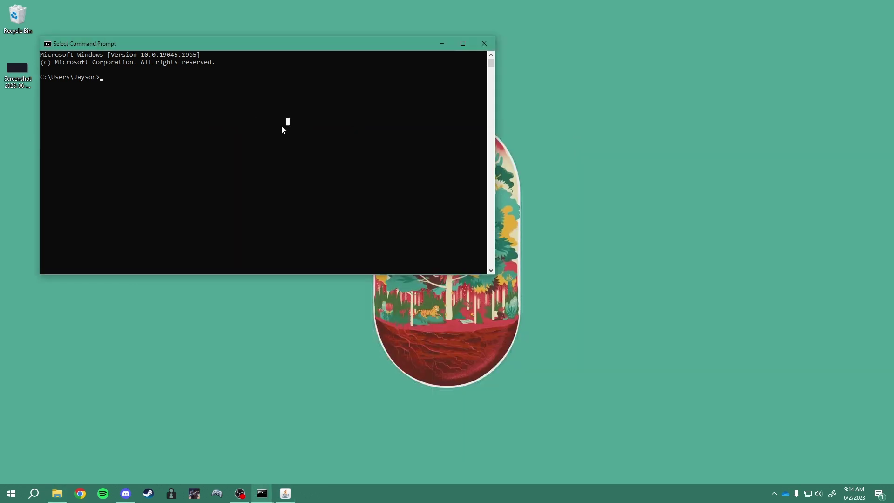
click(11, 497)
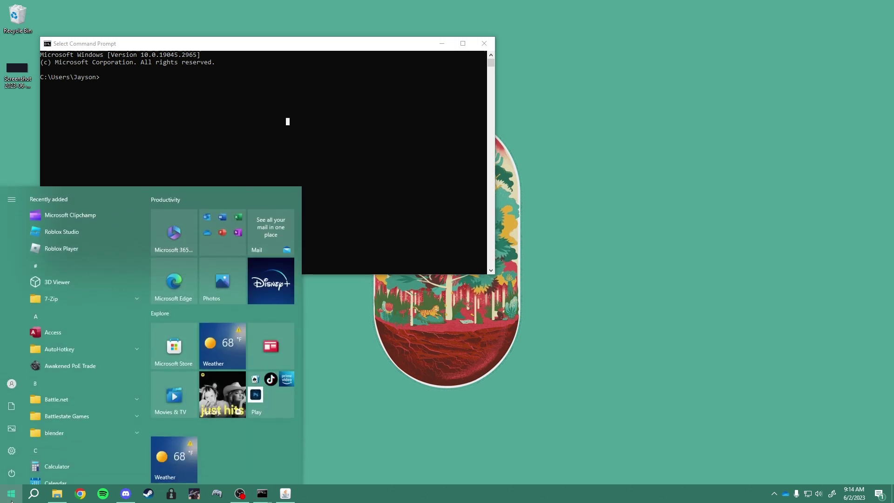
text(cmd)
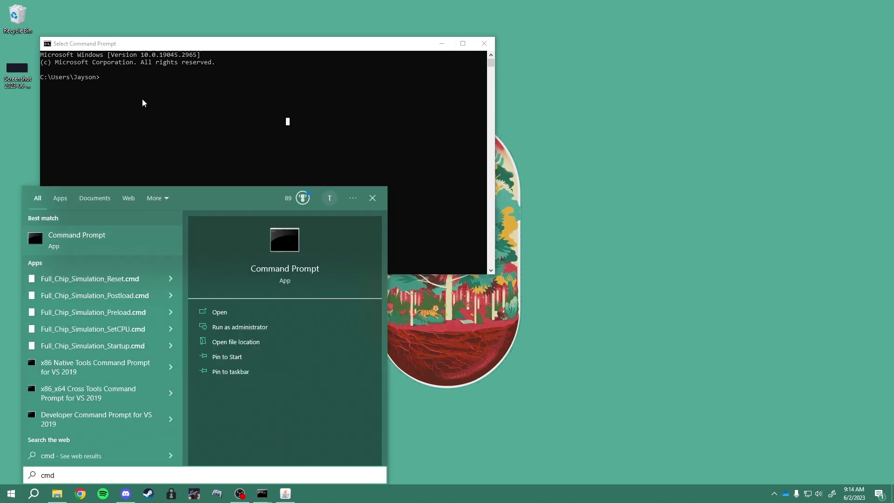
click(142, 103)
- Run ipconfig and copy the default gateway 192.168.1.1
text(ipconfig)
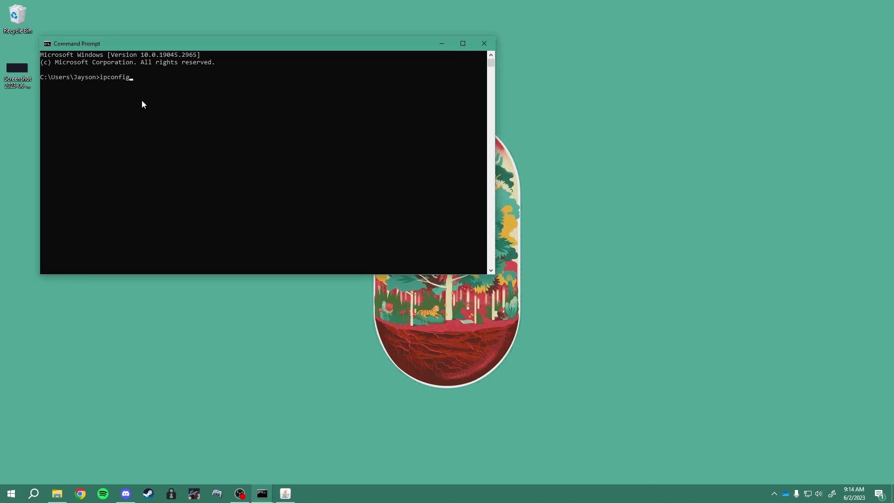
key(Return)
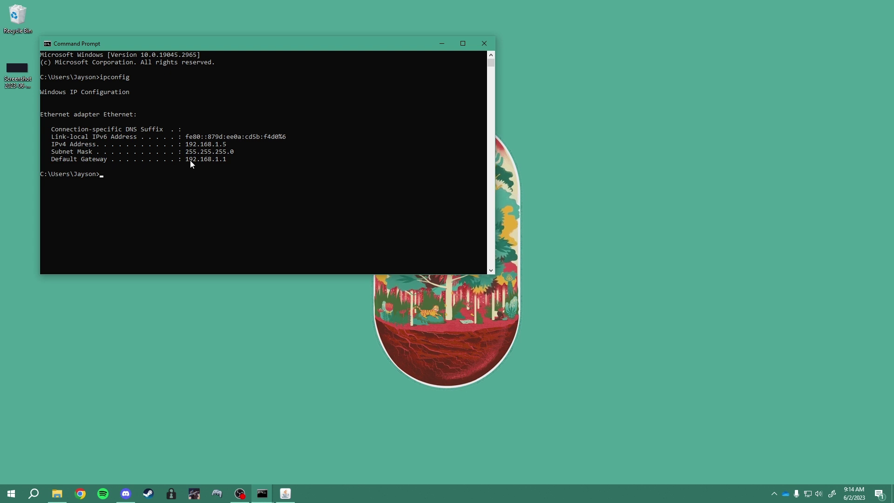
drag(186, 159, 226, 161)
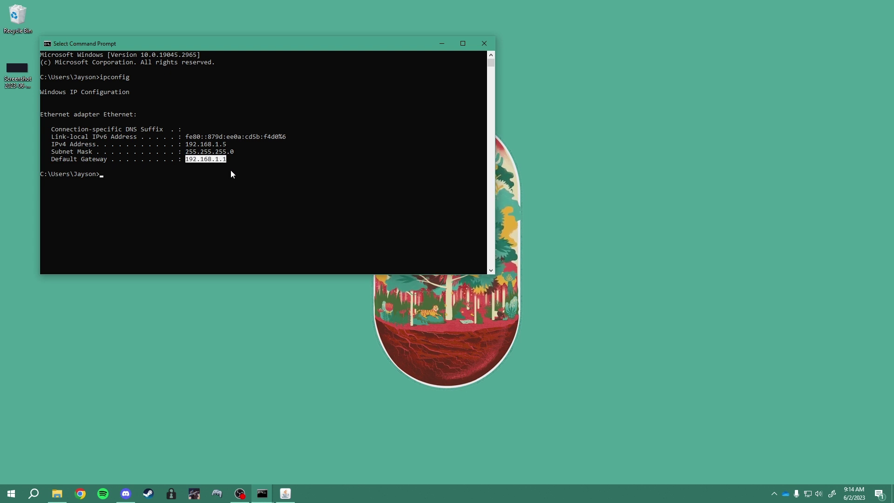
key(ctrl+c)
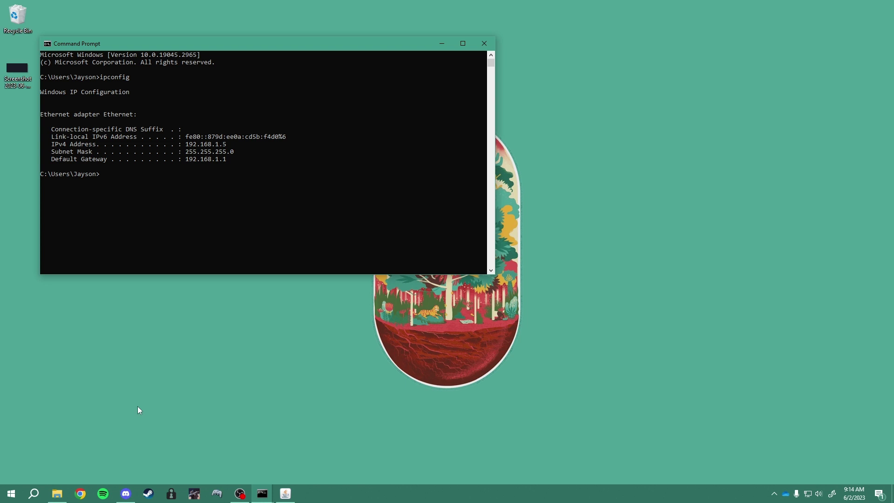
- Open Chrome as Guest, go to 192.168.1.1 and enter the router login credentials
click(79, 495)
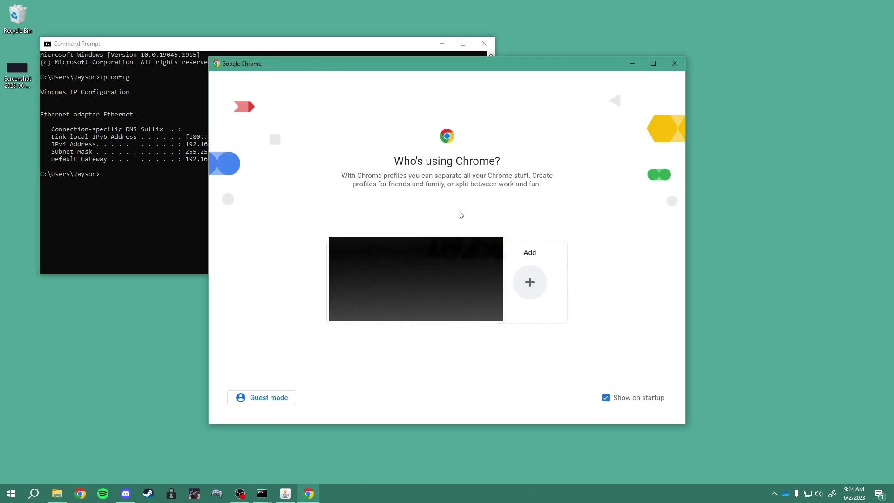
click(265, 398)
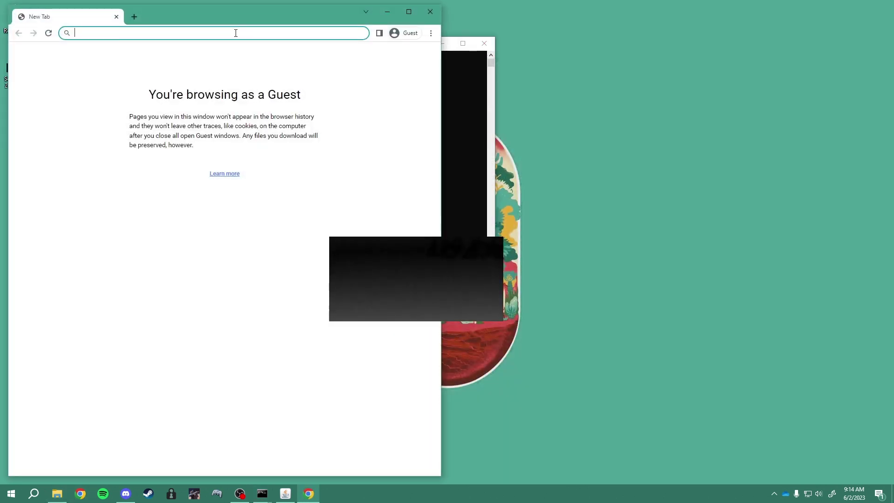
key(ctrl+v)
key(Return)
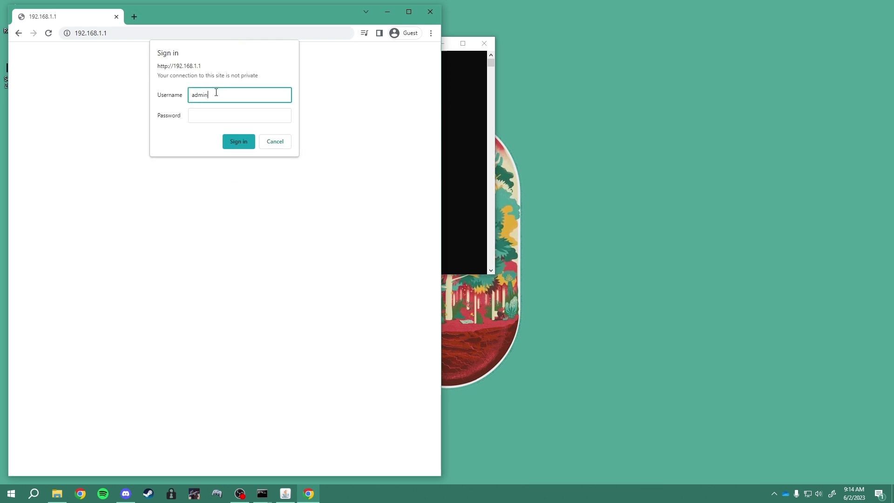
key(Tab)
text(a)
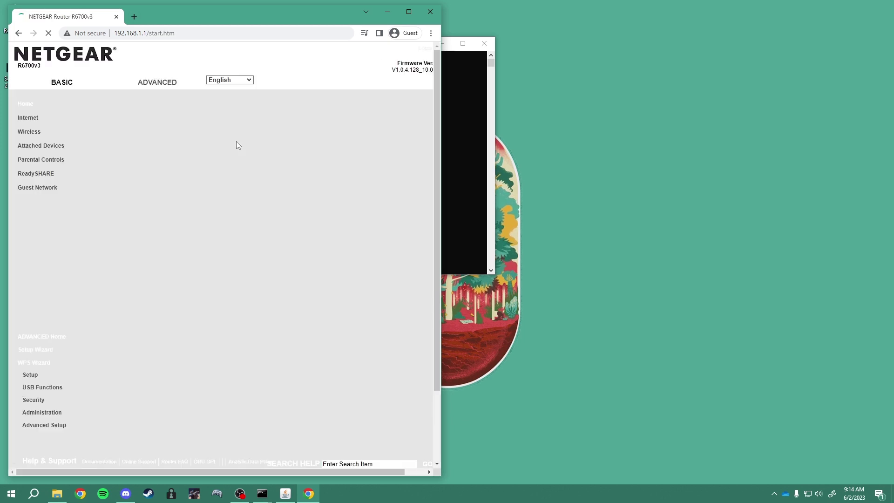
- Open ADVANCED > Advanced Setup > Port Forwarding and delete the old Minecraft rule
click(410, 9)
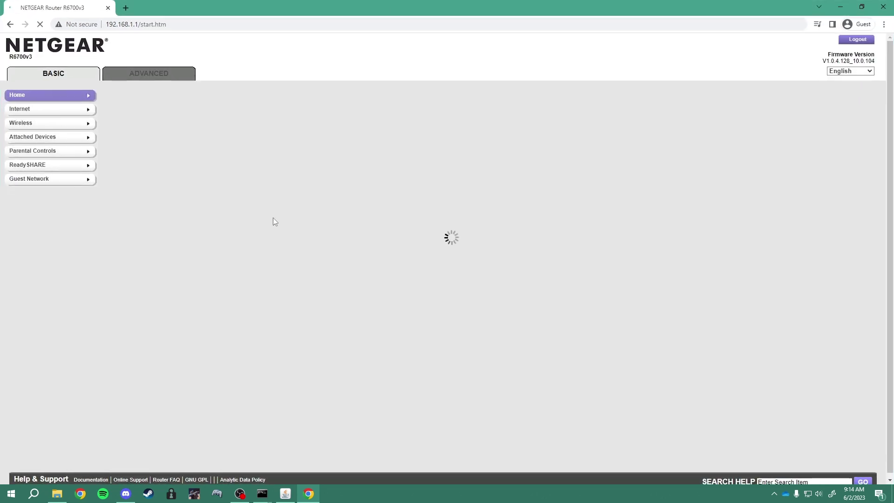
click(144, 75)
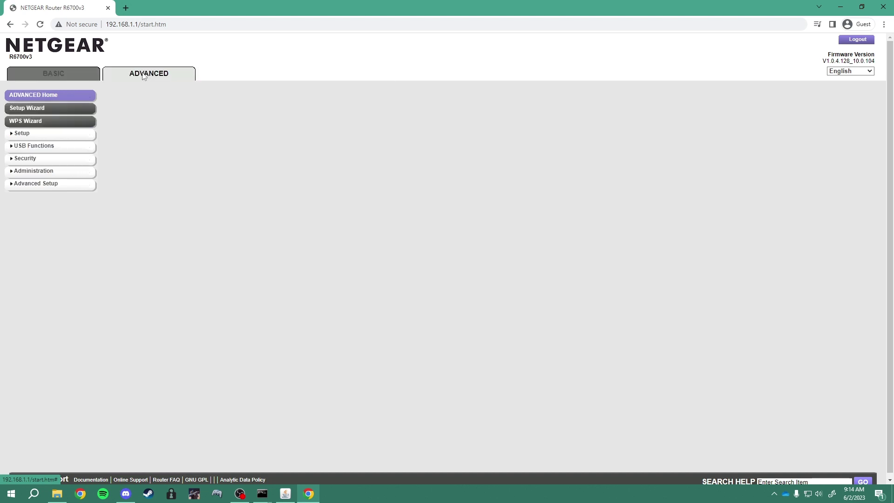
click(24, 184)
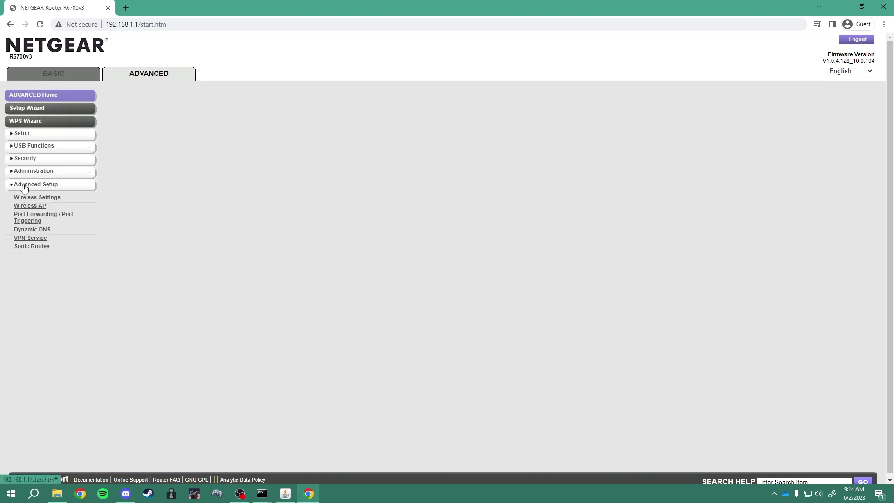
click(43, 219)
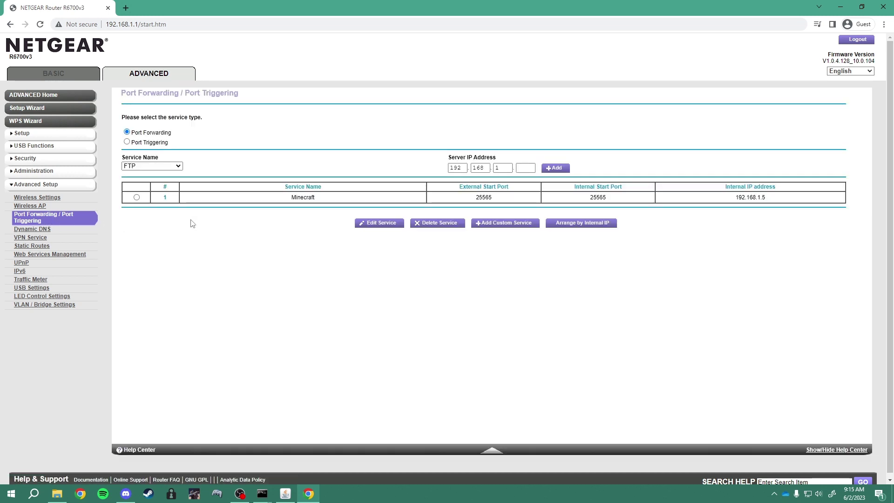
click(137, 197)
click(427, 224)
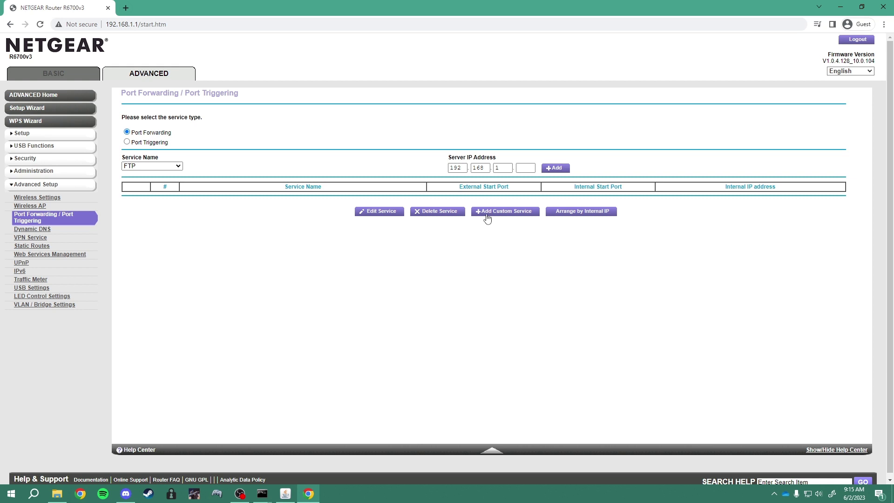
- Add a custom Minecraft service using TCP/UDP on port 25565
click(487, 218)
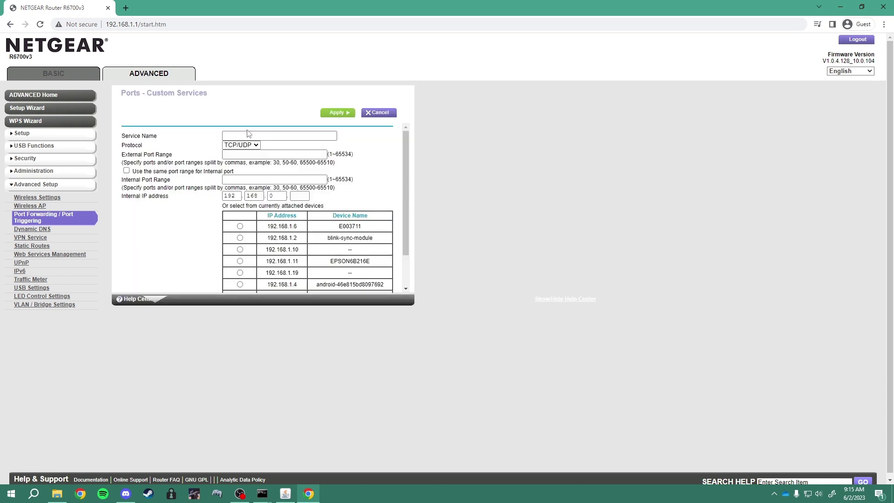
text(M)
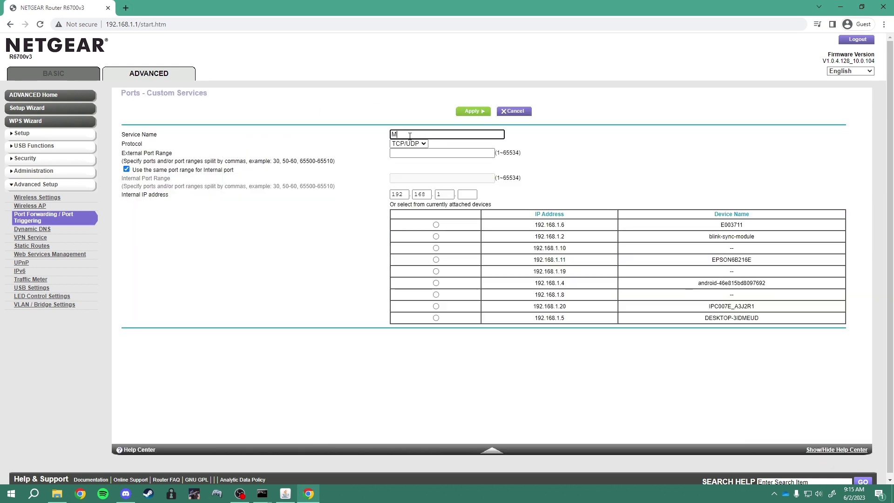
text(raft)
click(413, 144)
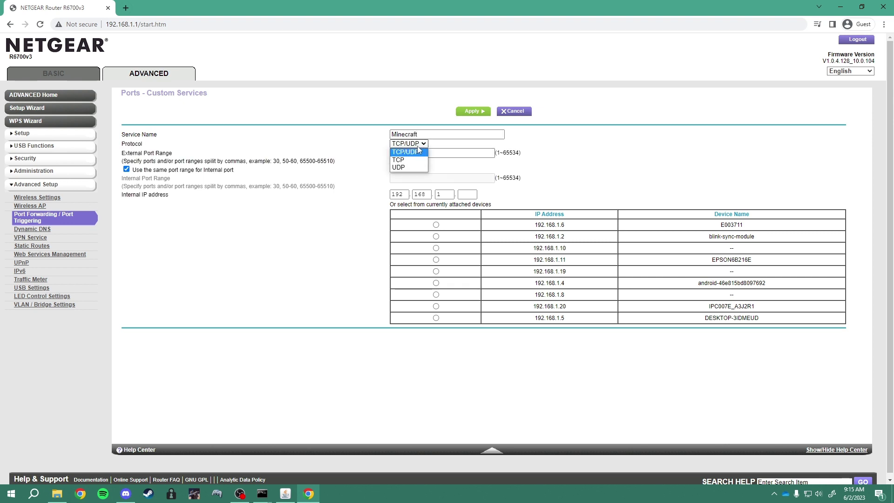
click(418, 152)
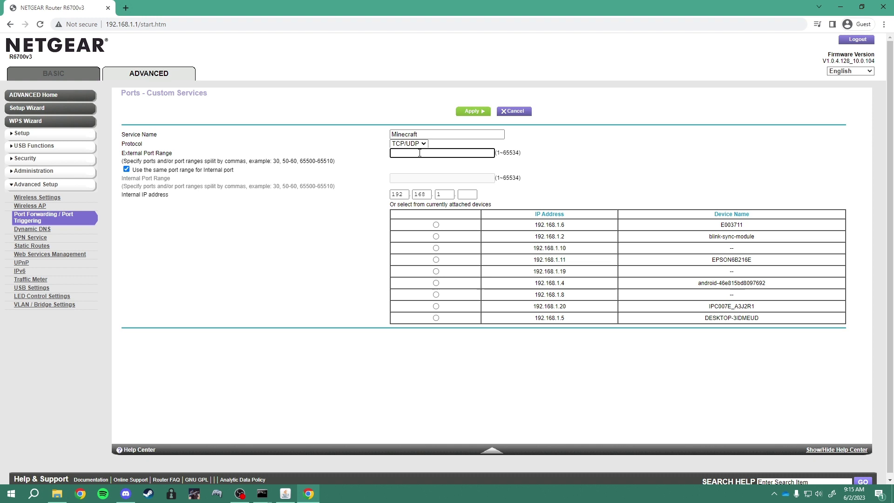
text(25565)
click(151, 159)
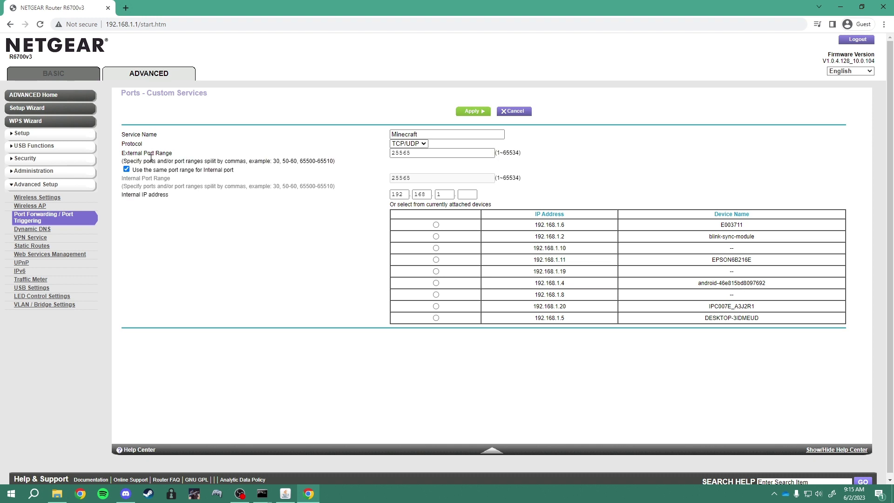
click(127, 169)
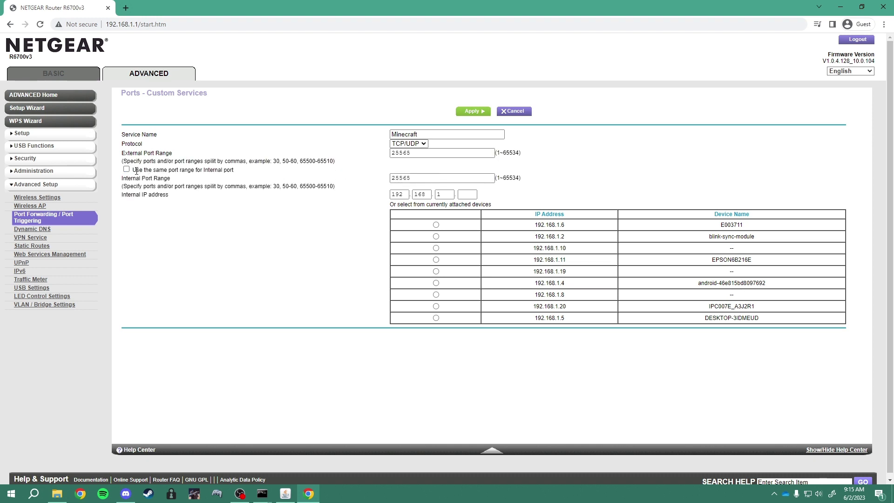
click(127, 169)
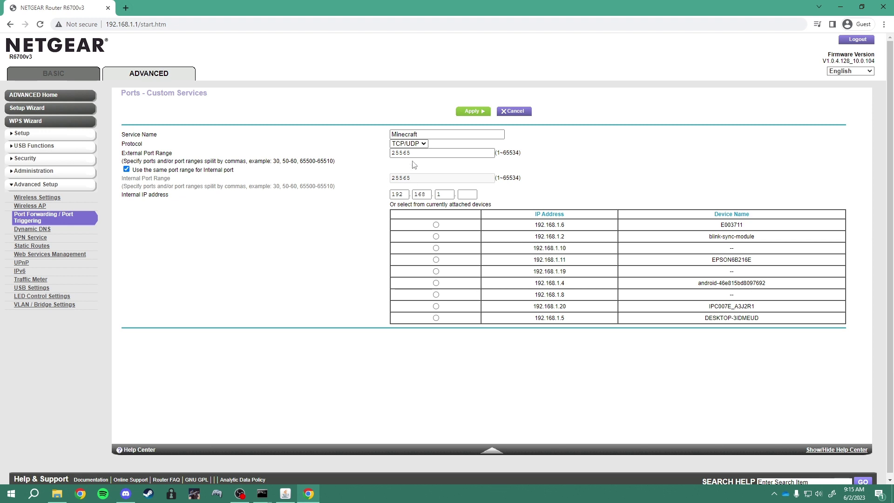
key(shift+Tab)
click(416, 175)
mouse_move(262, 493)
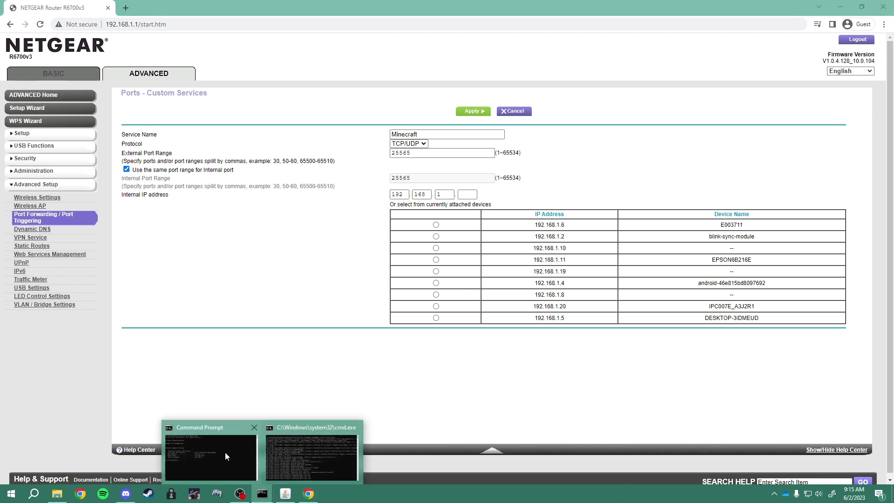
- Confirm IPv4 192.168.1.5 in ipconfig, set it as internal IP, and apply
click(225, 452)
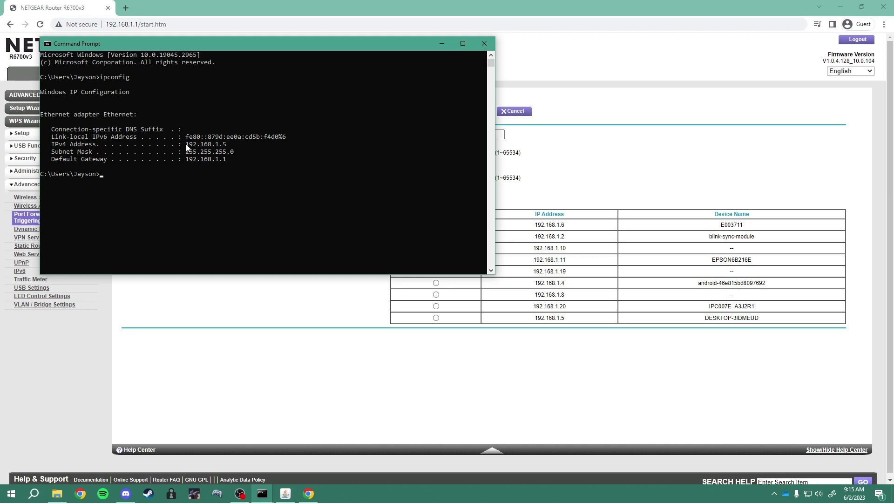
drag(186, 144, 227, 147)
click(243, 303)
click(475, 194)
text(5)
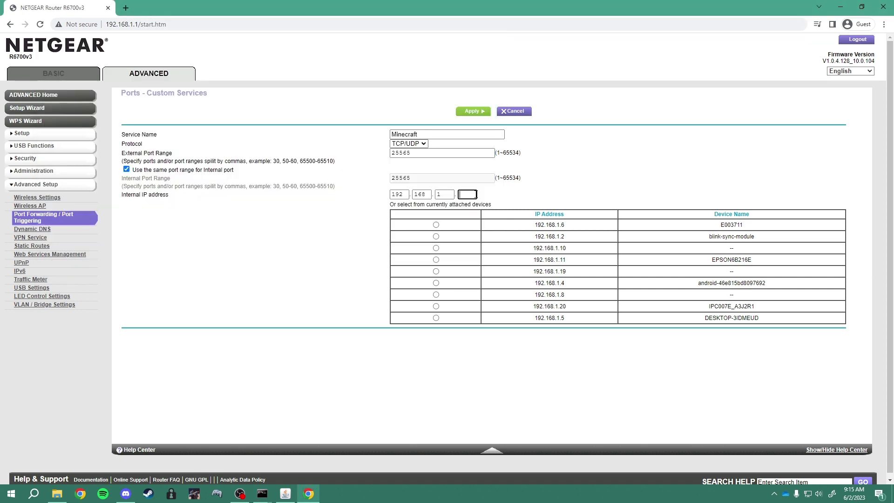
click(482, 114)
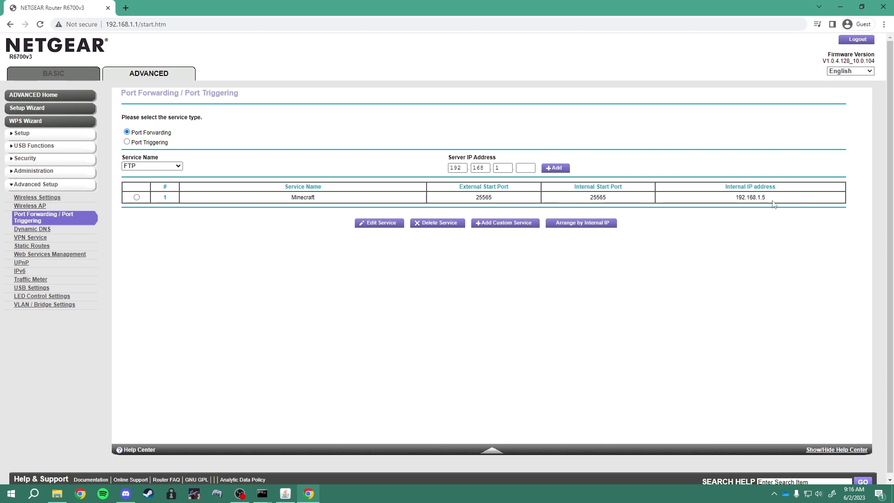
- Check port 25565 on canyouseeme.org in a new tab
click(126, 8)
text(ca)
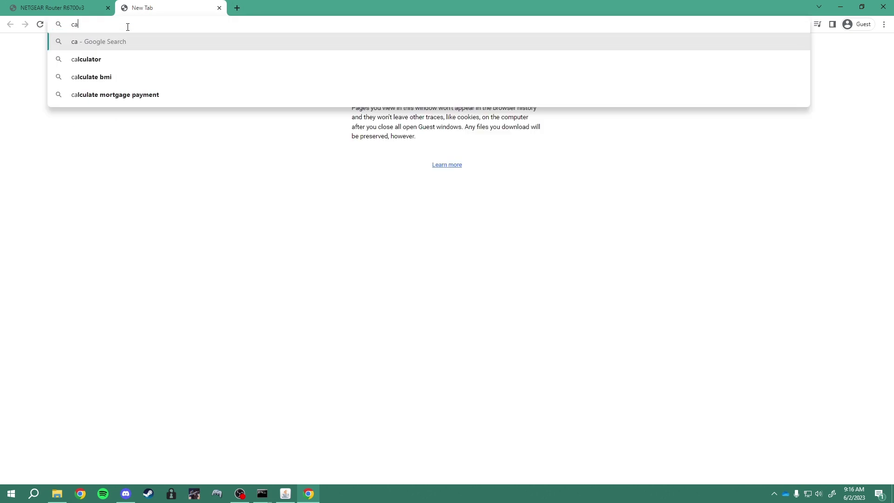
text(nyouseeme.org)
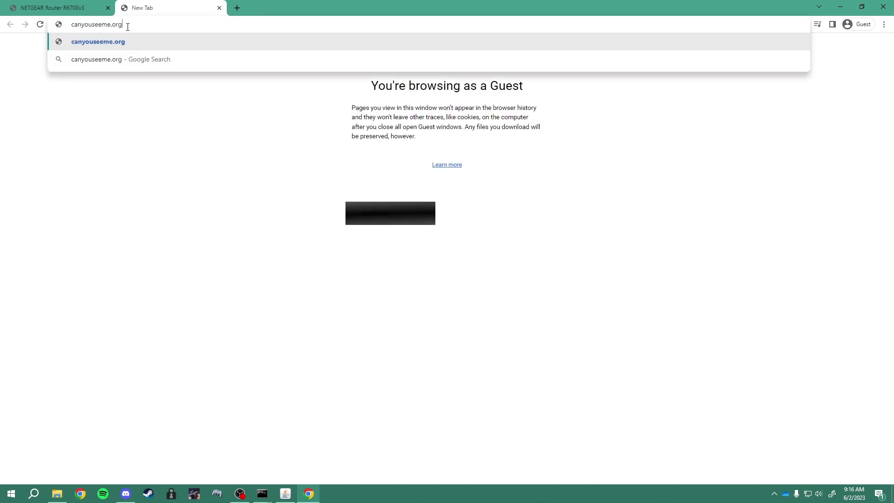
key(Return)
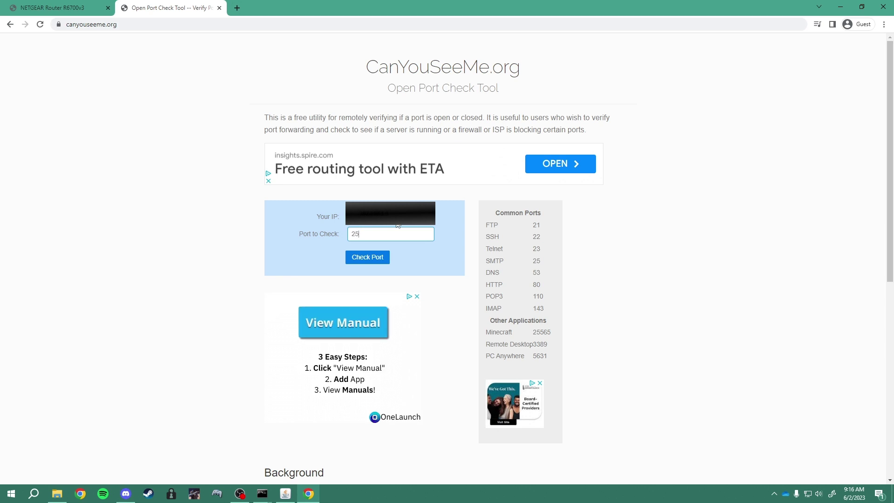
text(25565)
click(380, 261)
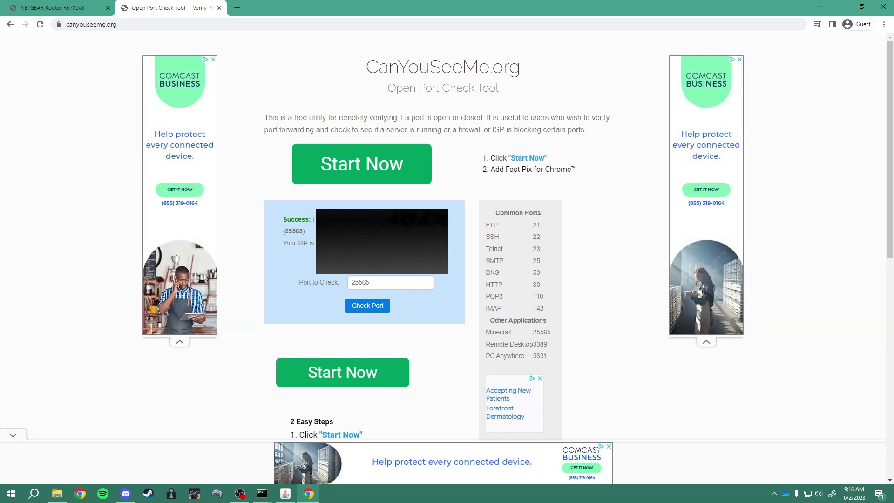
- Briefly view the Minecraft server window, then minimize it
click(262, 494)
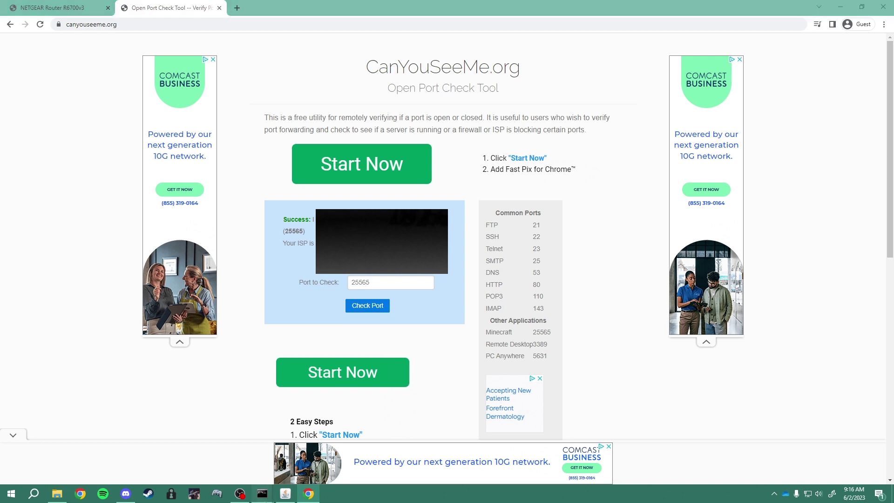
click(285, 494)
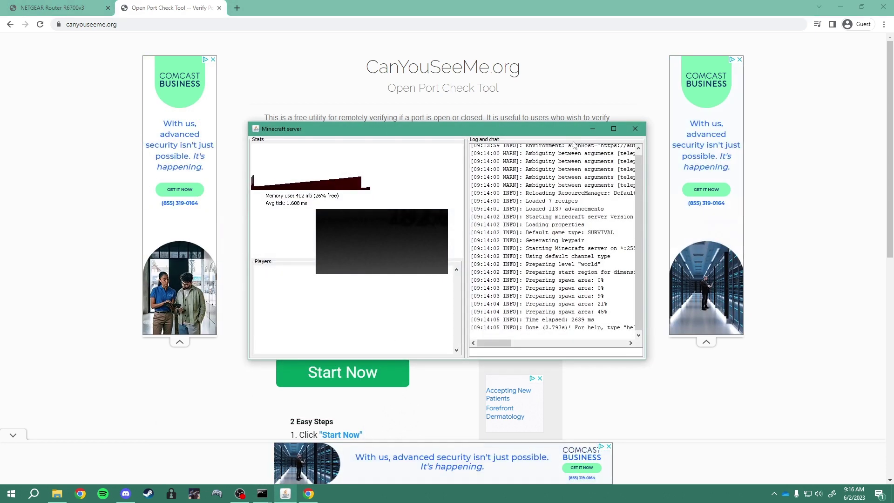
click(593, 129)
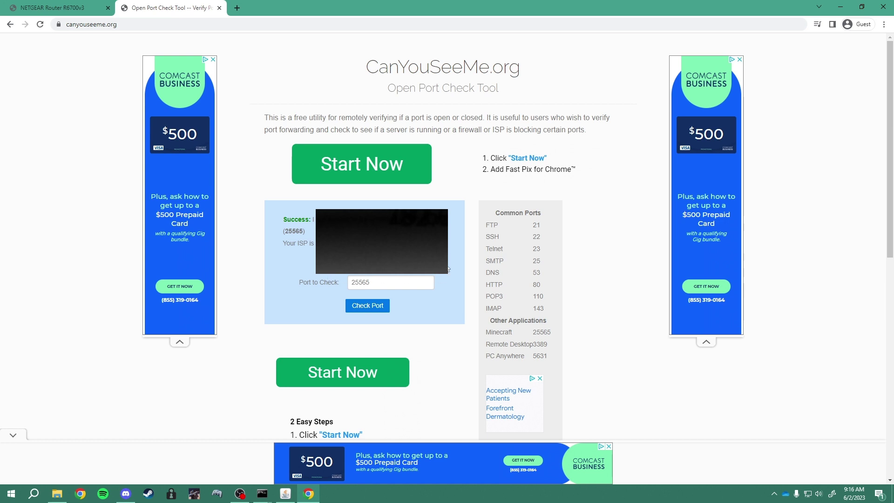
- Search Google for "what is my ip" in a new tab
click(237, 8)
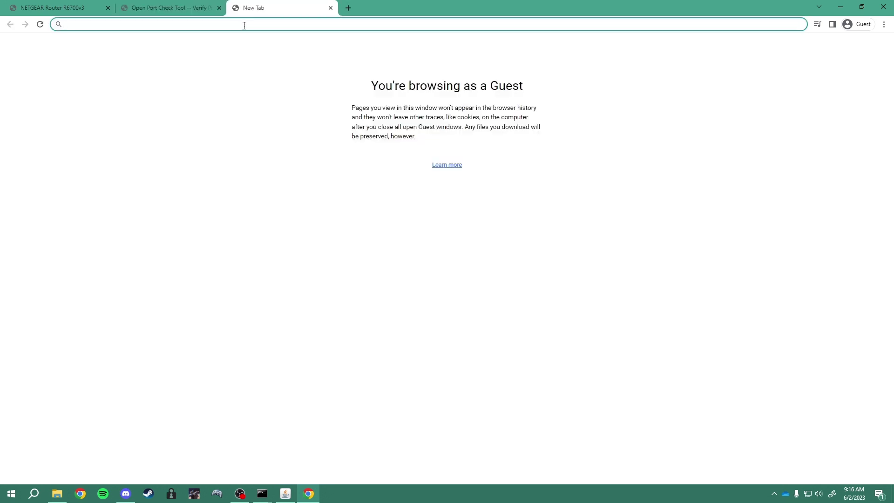
text(what is my)
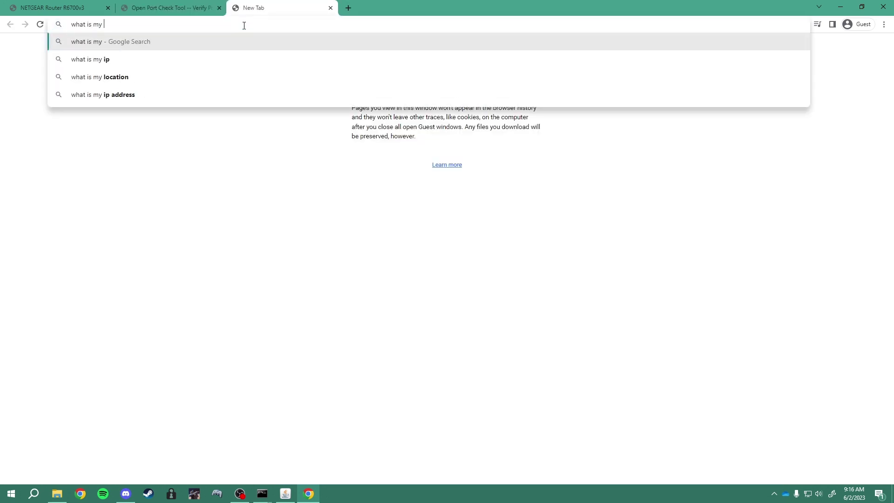
text( ip)
key(Return)
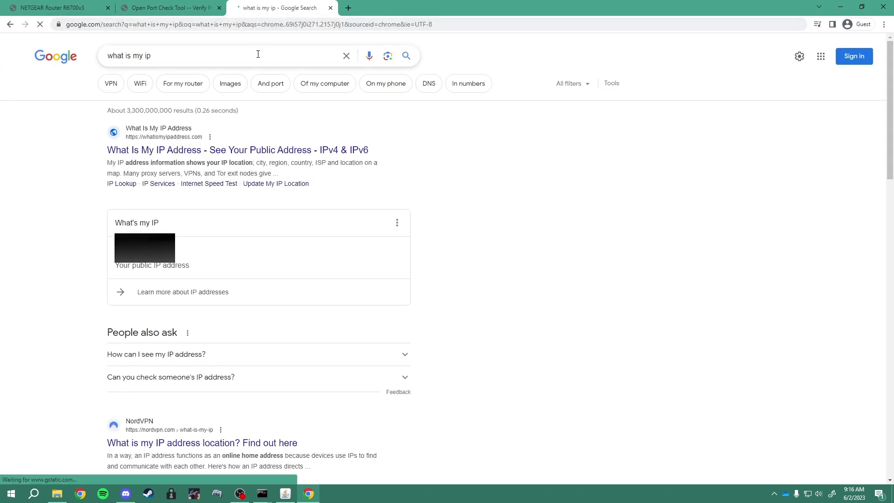